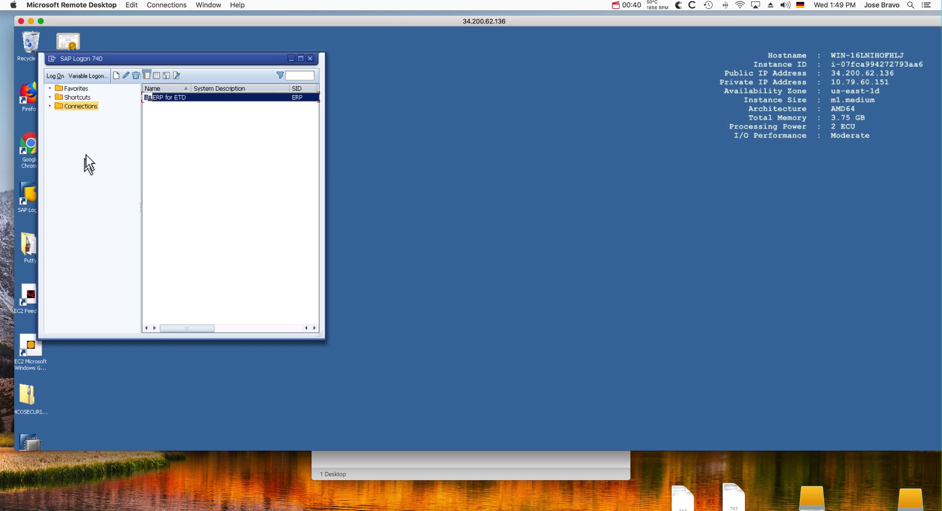
Open the logon screen for the ERP for ETD connection and set the client to 000.
left_click(57, 78)
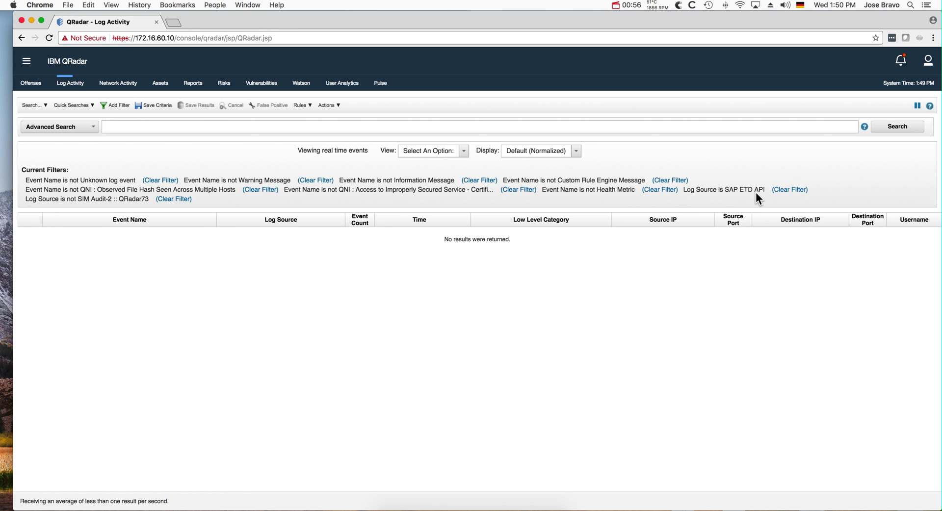
left_click(31, 20)
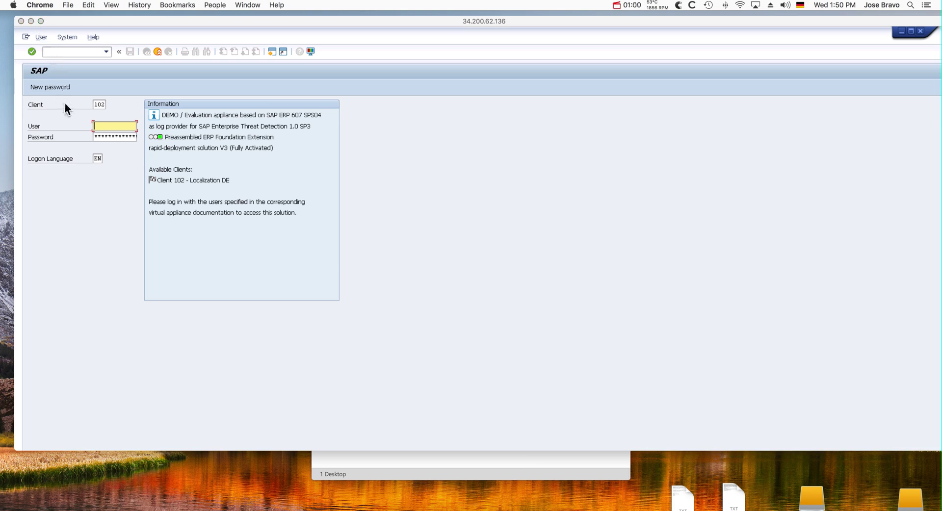
left_click(105, 102)
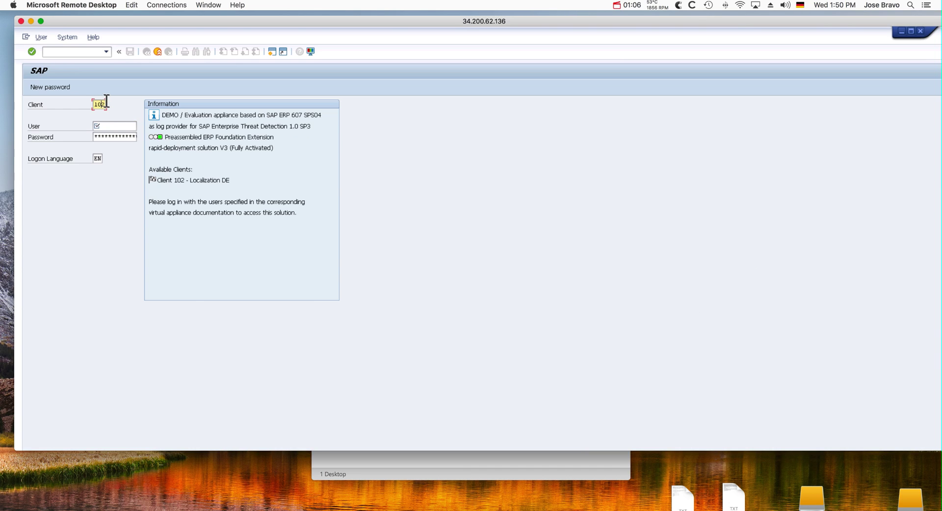
key("BackSpace")
key("BackSpace")
key("BackSpace")
type("000")
Log on to SAP as user DDIC, pasting the account password into the password field.
left_click(101, 129)
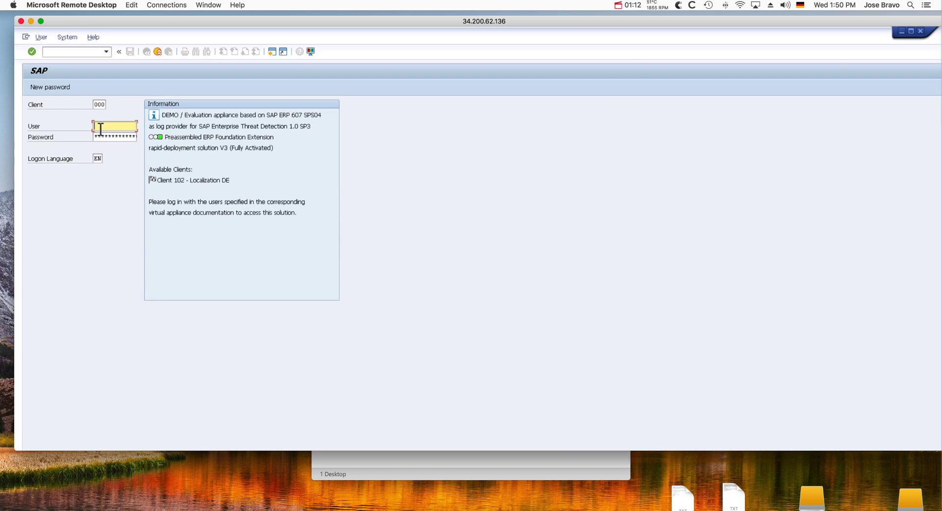
type("D")
left_click(100, 135)
left_click(99, 137)
key("ctrl+v")
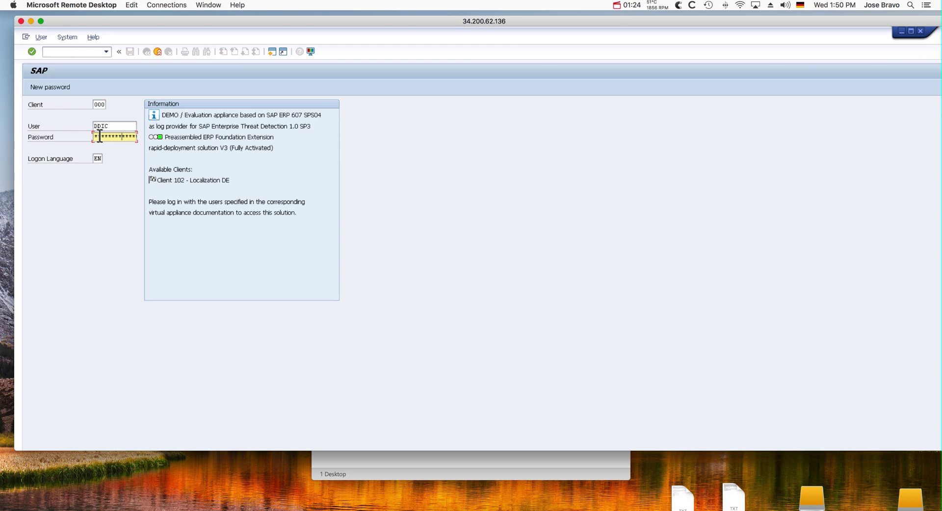
key("Return")
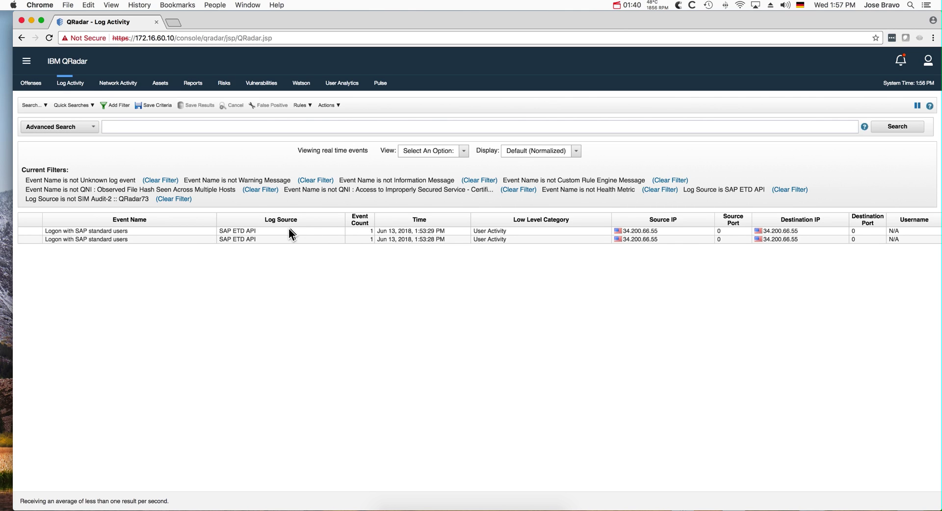
In QRadar, pause the real-time events, open the newest "Logon with SAP standard users" event and highlight its payload text.
left_click(916, 106)
double_click(208, 232)
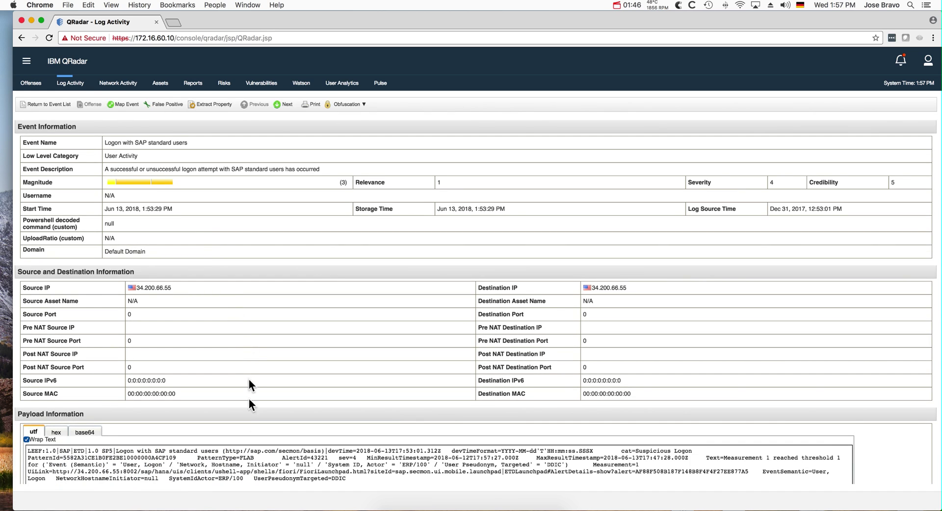
left_click(273, 458)
left_click_drag(274, 457, 472, 475)
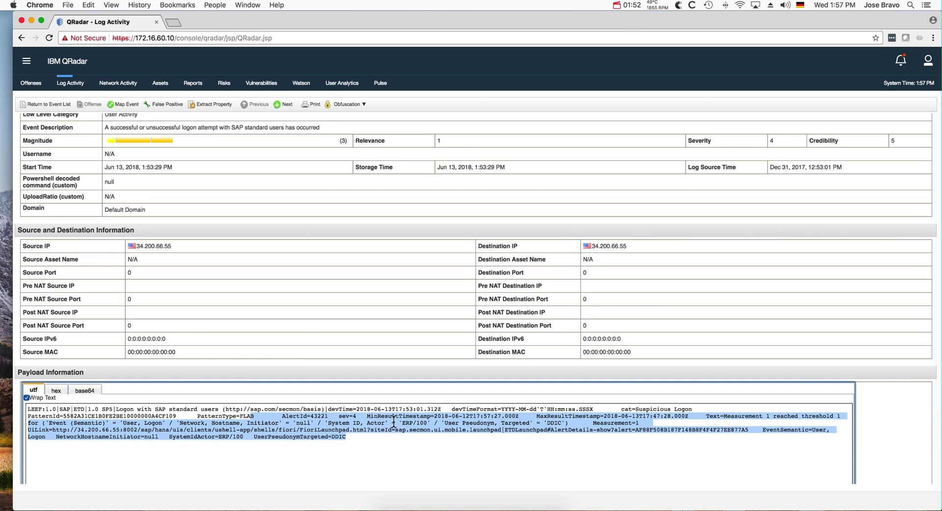
scroll(395, 427, "up", 2)
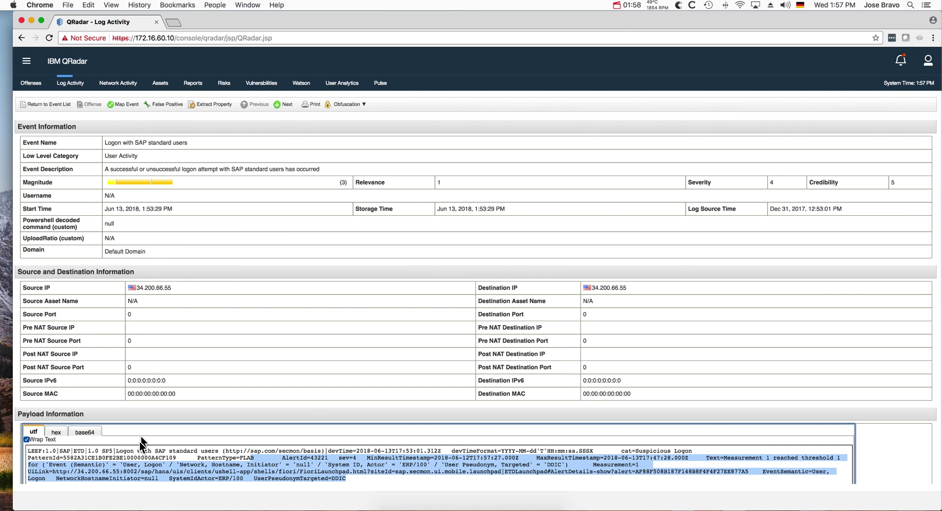
View the logon event's QID mapping, close it and return to the event list.
left_click(125, 103)
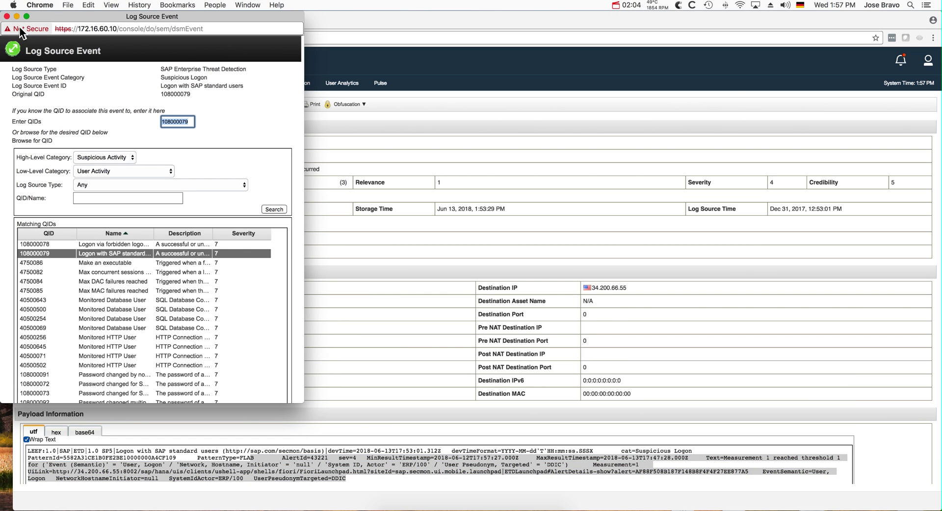
left_click(6, 16)
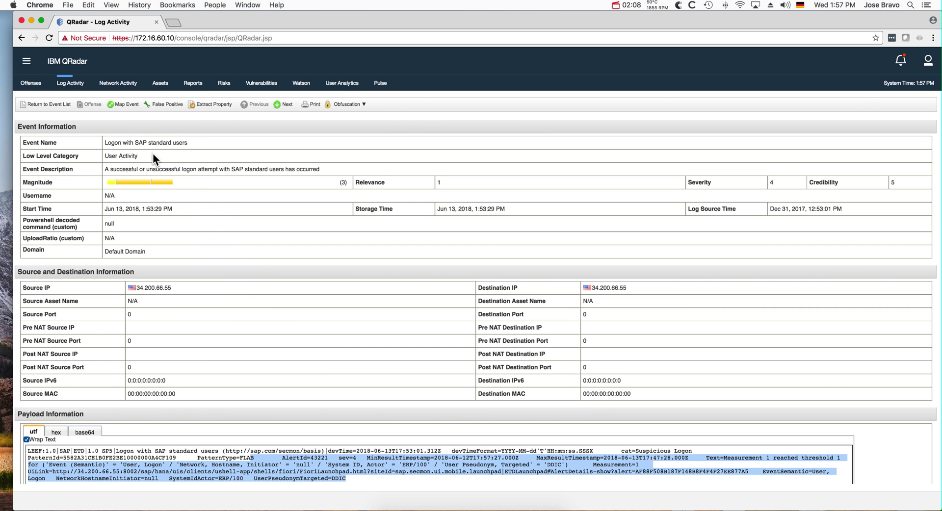
left_click(63, 104)
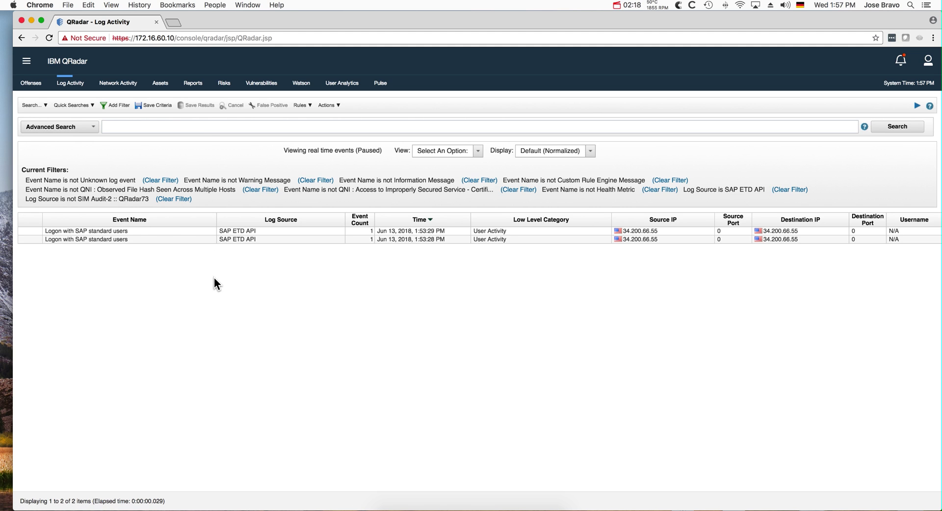
Switch to the remote desktop and log off from the current SAP session, confirming the log-off.
key("super+Tab")
left_click(151, 37)
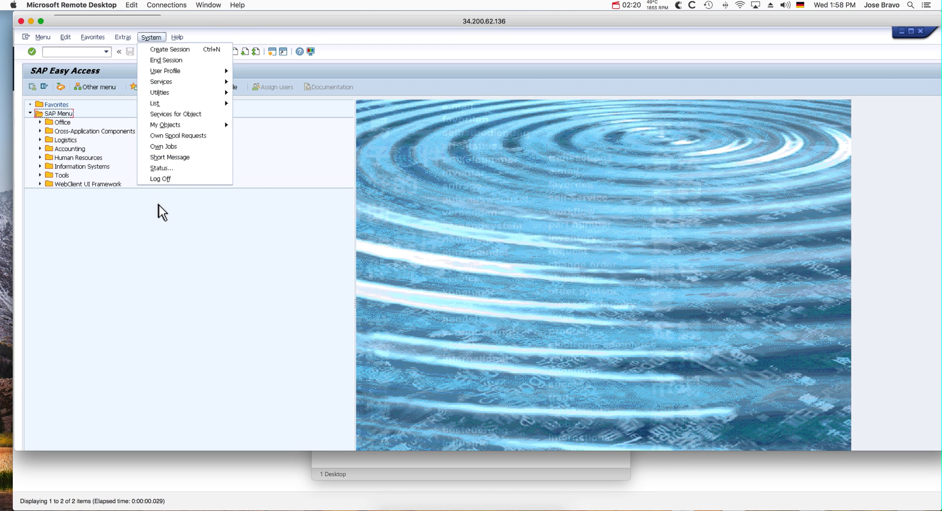
left_click(163, 180)
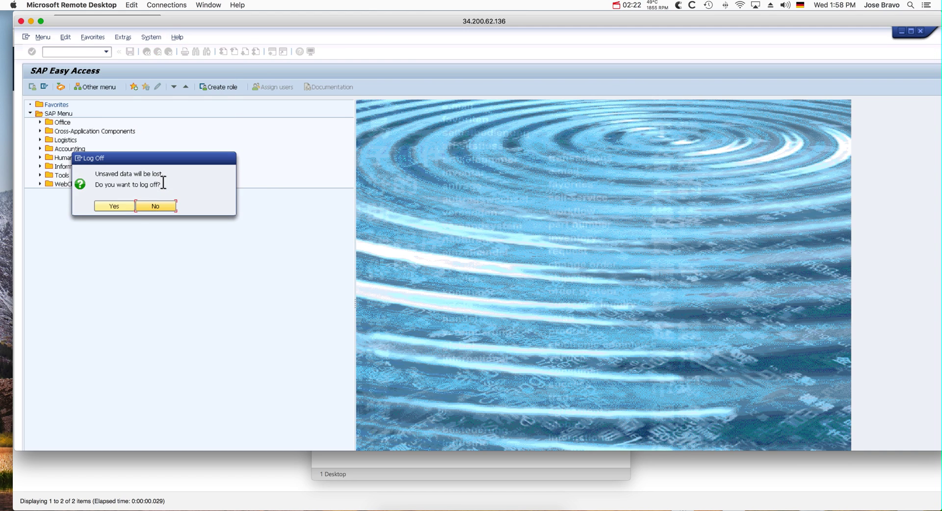
left_click(125, 210)
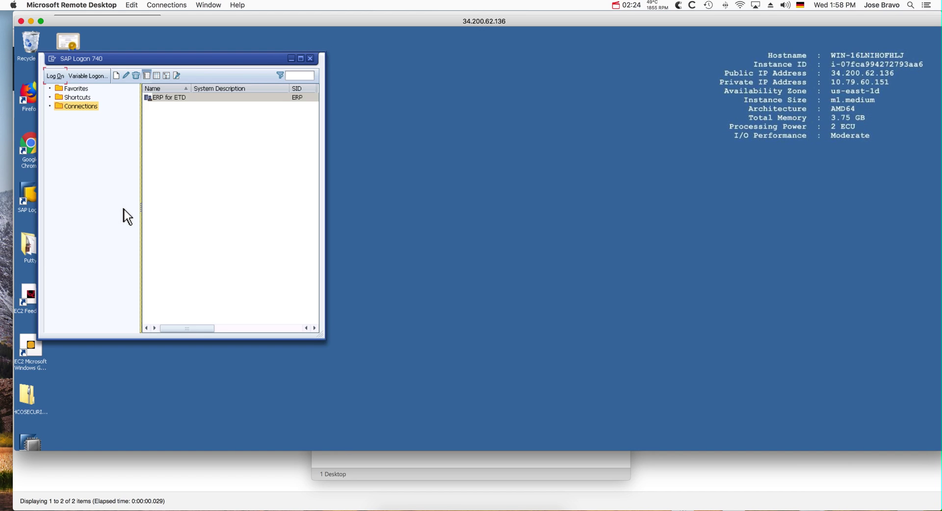
Log on to the ERP for ETD connection in client 102 as ETDADMIN, pasting the account password.
left_click(56, 76)
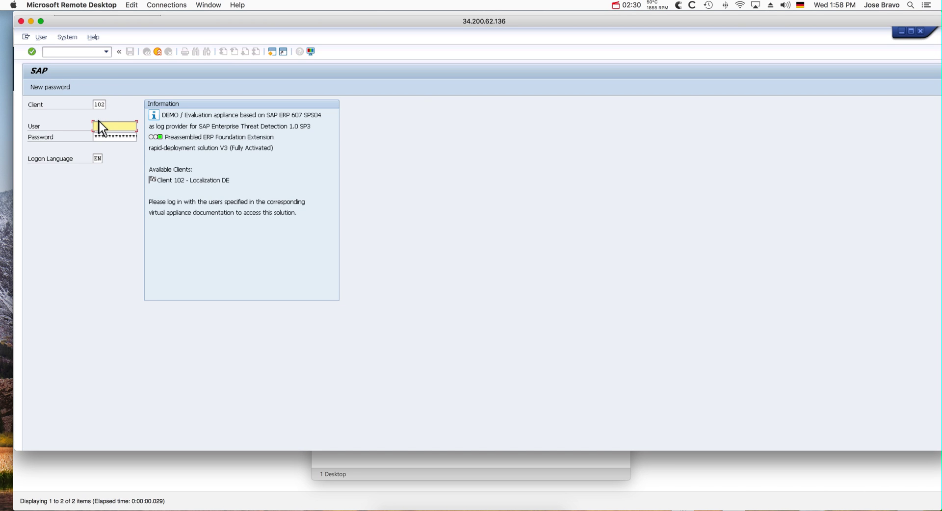
type("E")
left_click(108, 136)
left_click(97, 138)
key("ctrl+v")
key("Return")
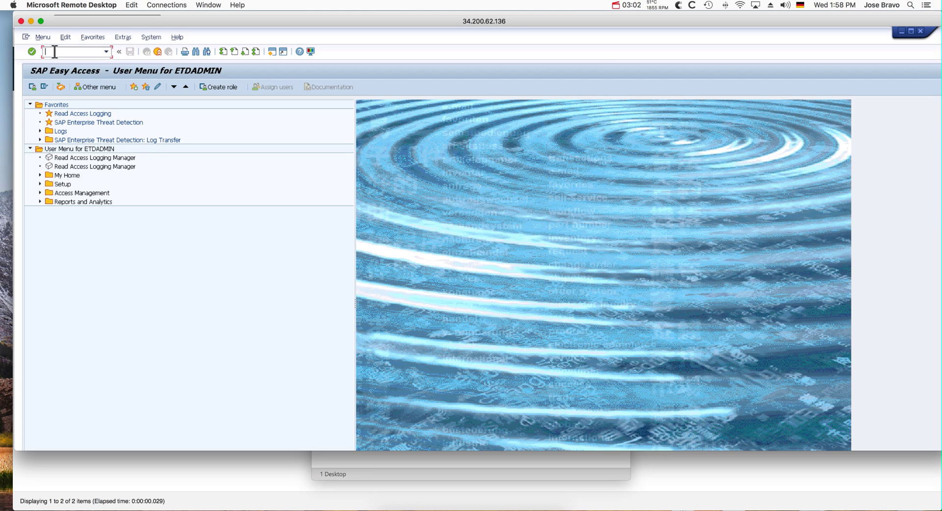
Open the Function Builder by running transaction /nse37.
type("/nse37")
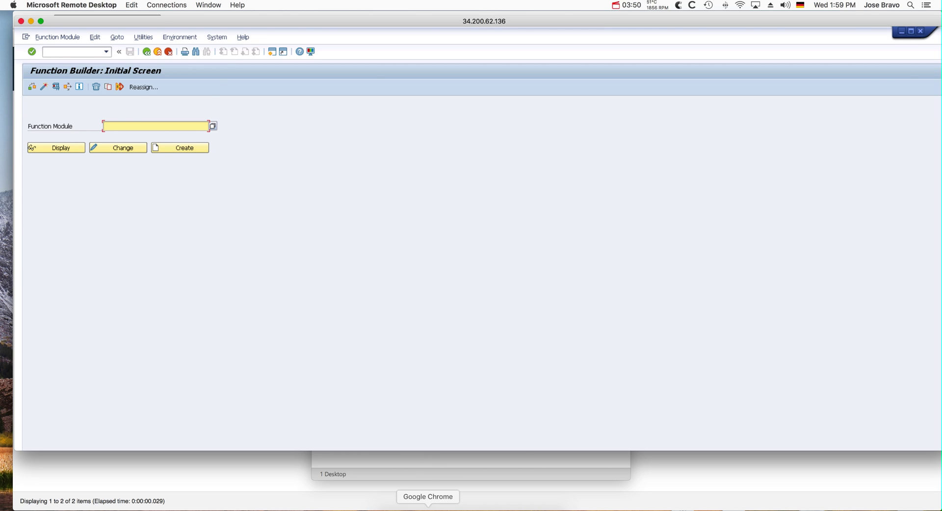
Switch to QRadar in Chrome, view the details and payload of the "Blacklisted transactions" event, and return to the event list.
left_click(427, 508)
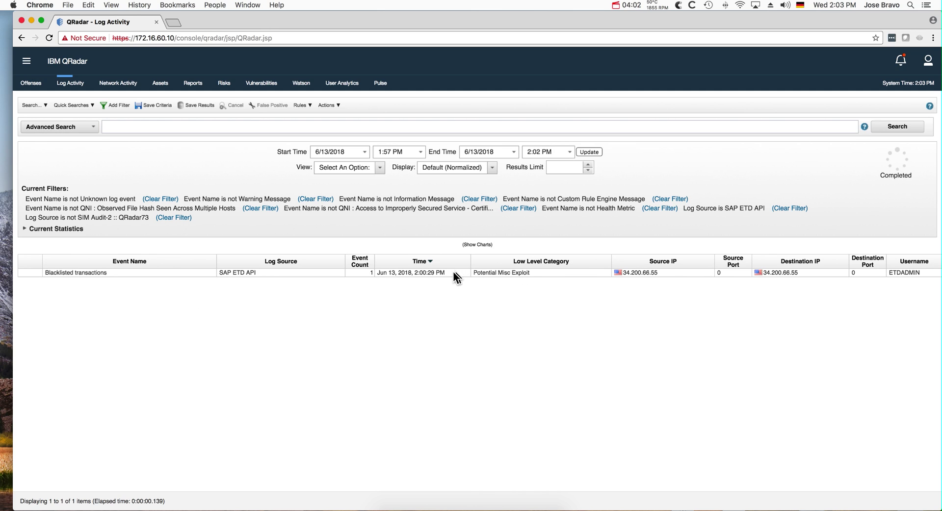
double_click(187, 273)
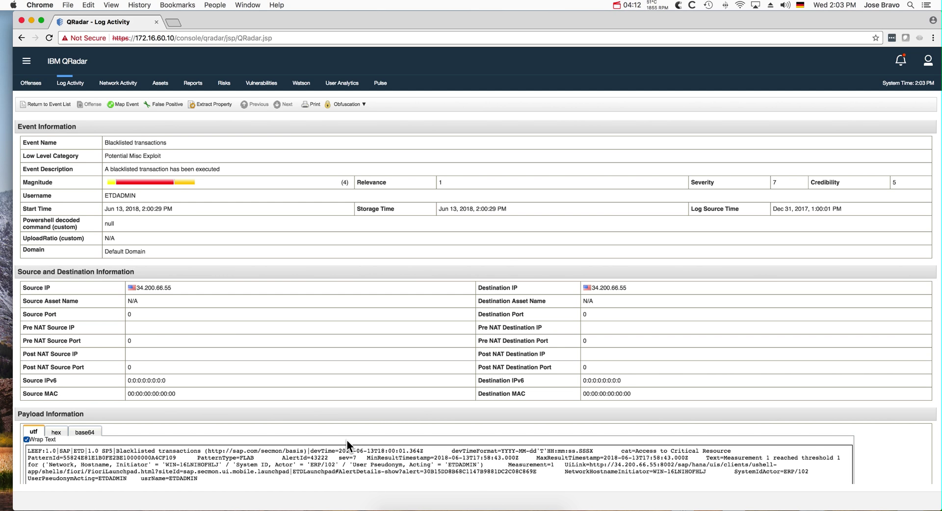
left_click(61, 103)
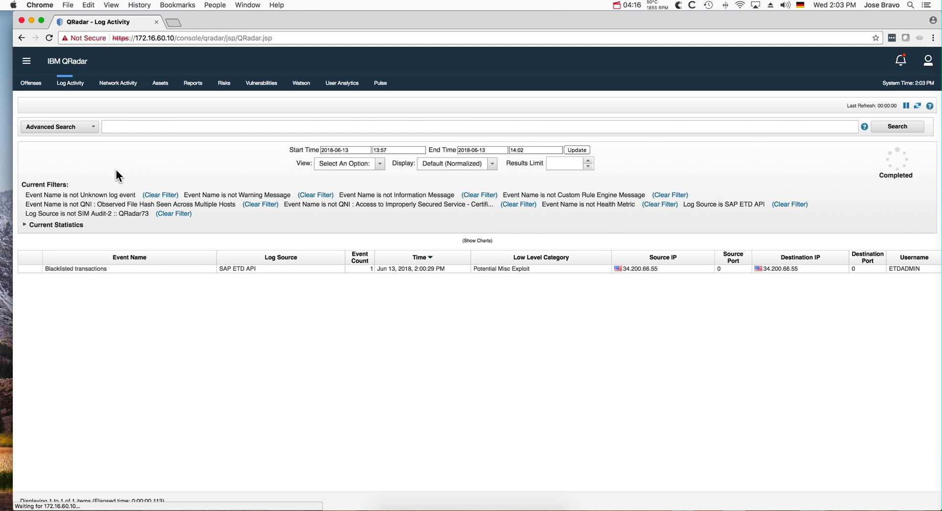
Switch back to the remote SAP session and try to run transaction SE28, dismissing the message dialog.
left_click(480, 507)
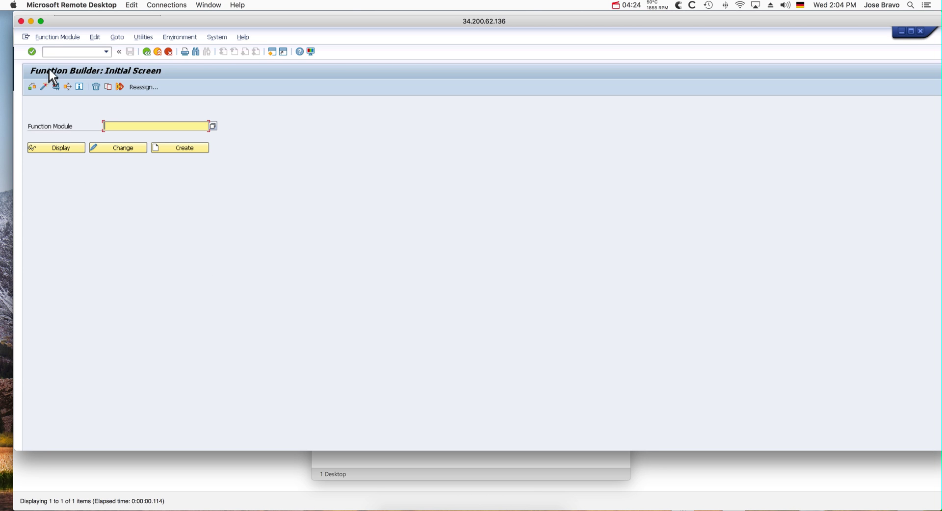
left_click(51, 51)
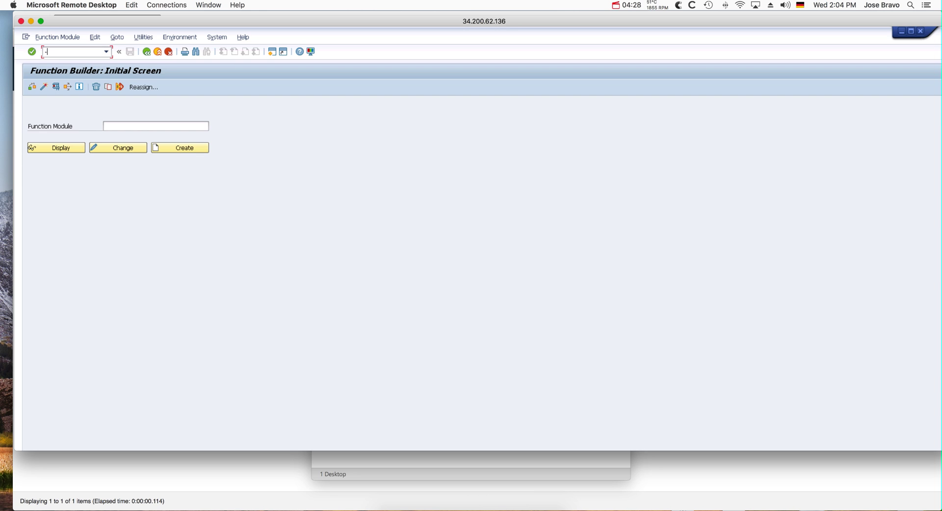
type("-nse28")
key("Return")
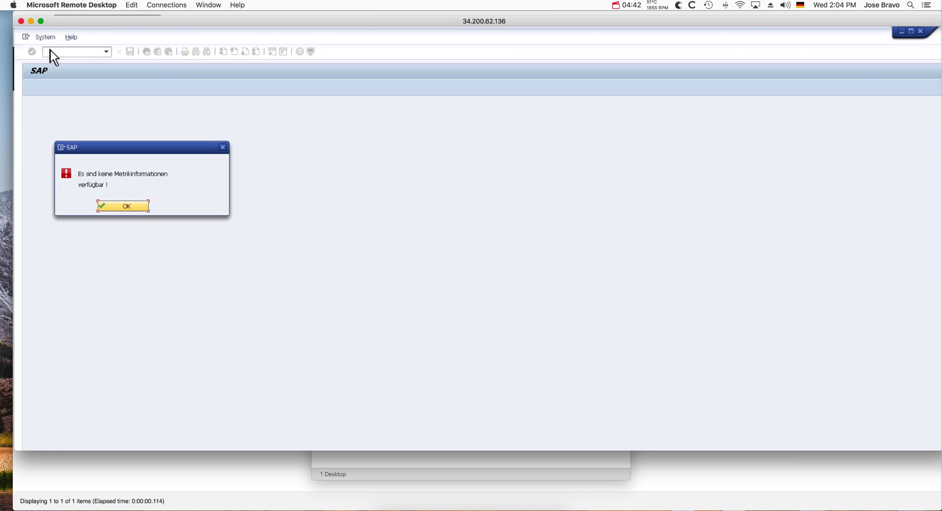
left_click(127, 206)
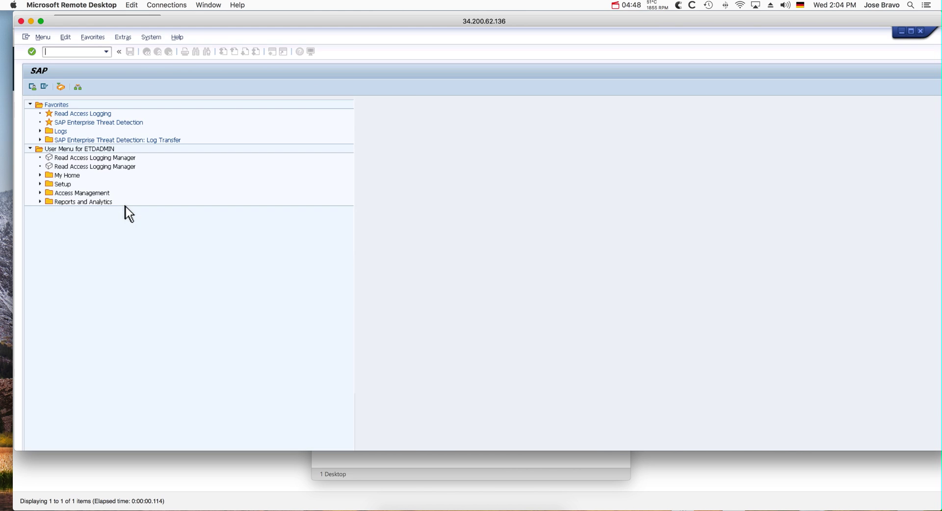
Open the ABAP Editor by running transaction se38.
type("se38")
key("Return")
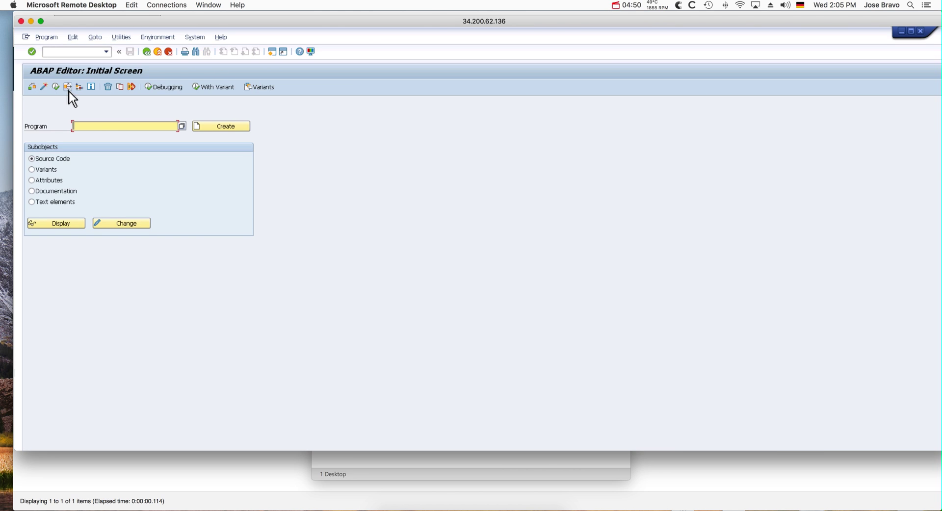
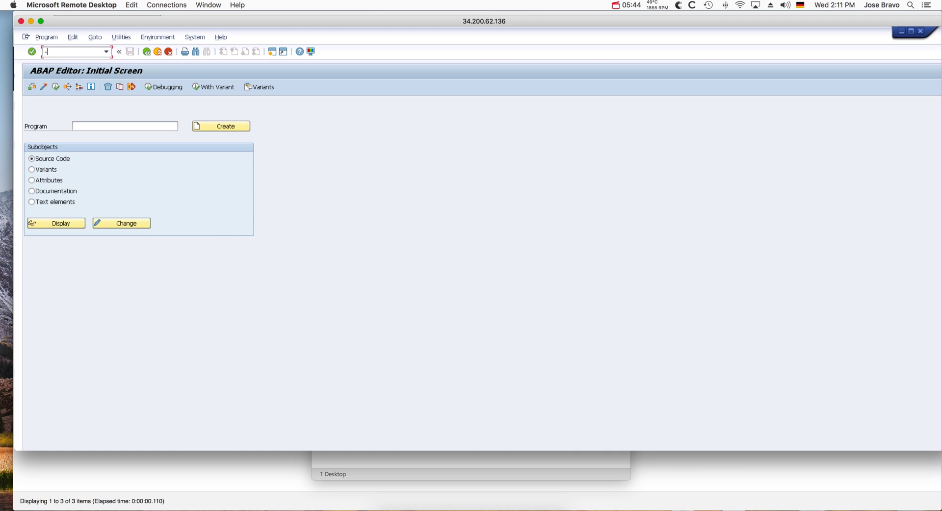
Open the Data Browser by running transaction /nse16.
type("ns")
key("BackSpace")
key("BackSpace")
key("BackSpace")
type("/nse")
type("16")
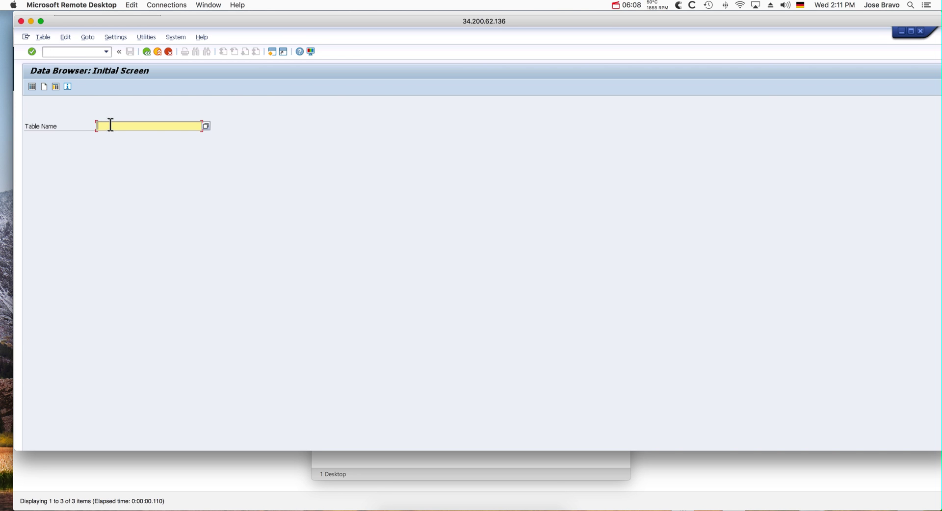
Display the entries of table USR02, leaving the selection criteria at their defaults.
type("U")
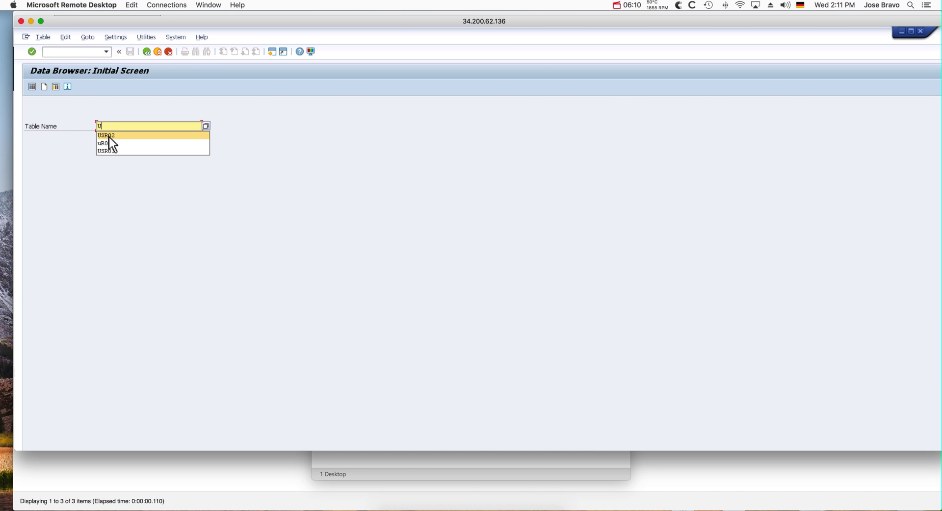
left_click(110, 136)
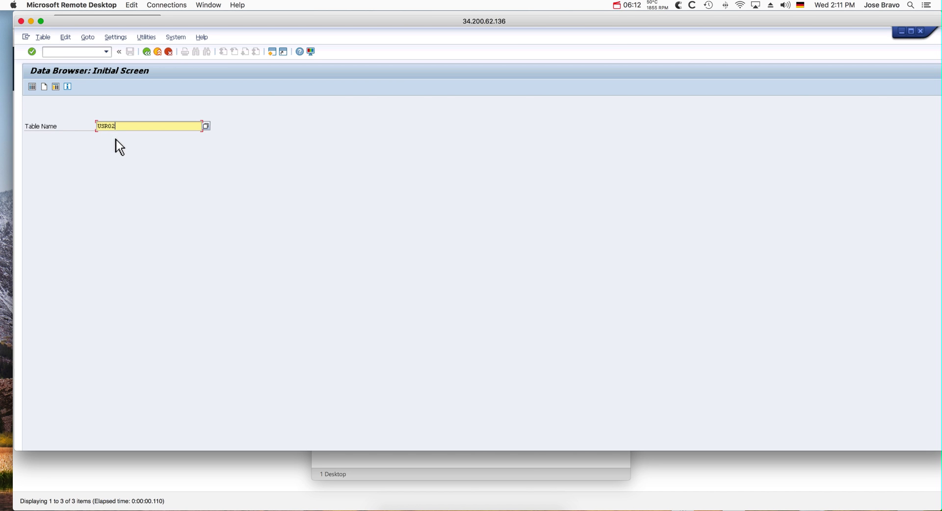
left_click(32, 88)
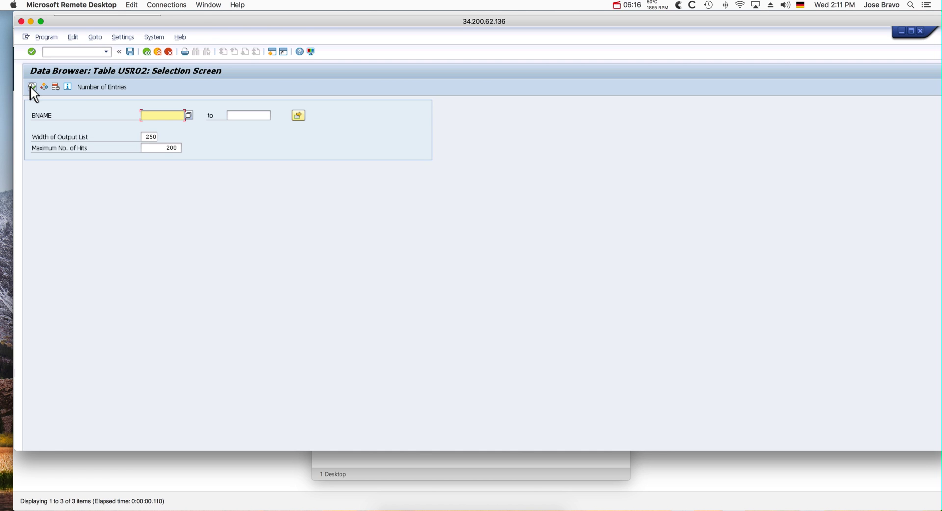
left_click(32, 87)
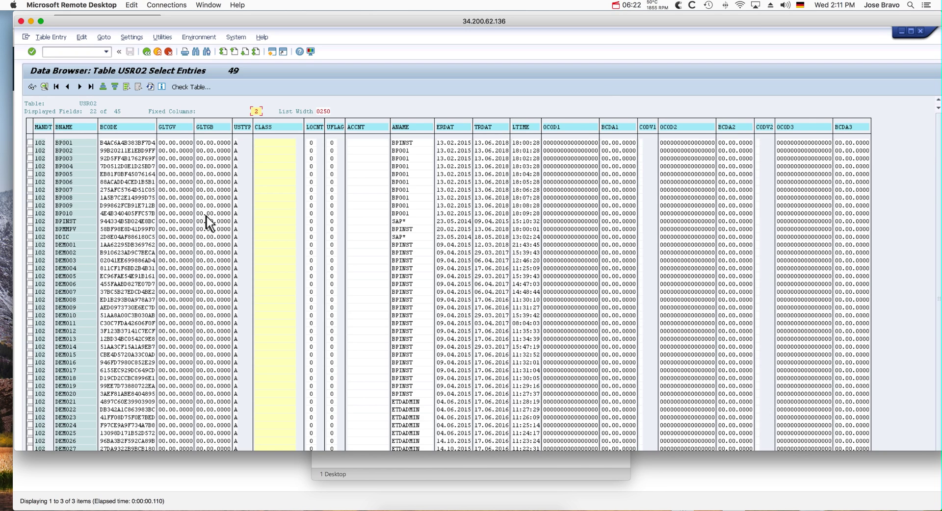
Save the displayed USR02 list to a local file named data.txt in unconverted format, keeping the proposed directory.
left_click(233, 38)
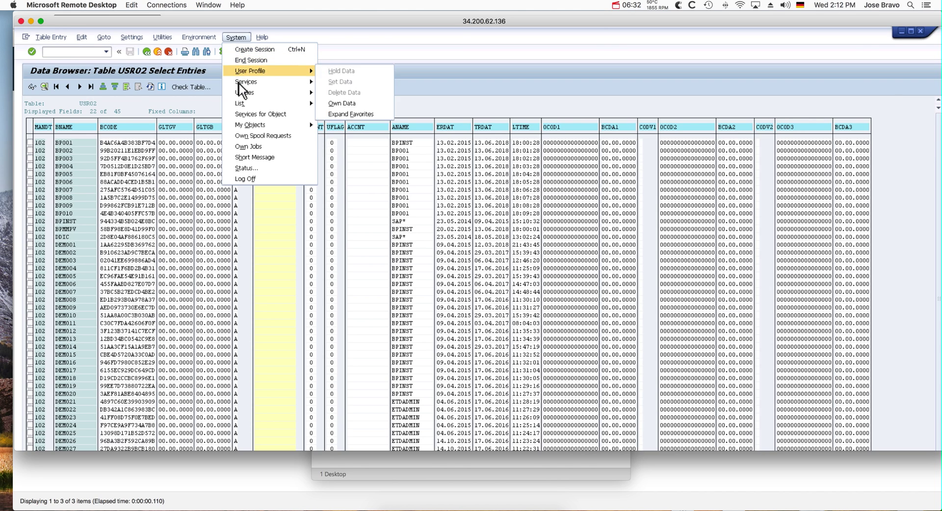
mouse_move(246, 104)
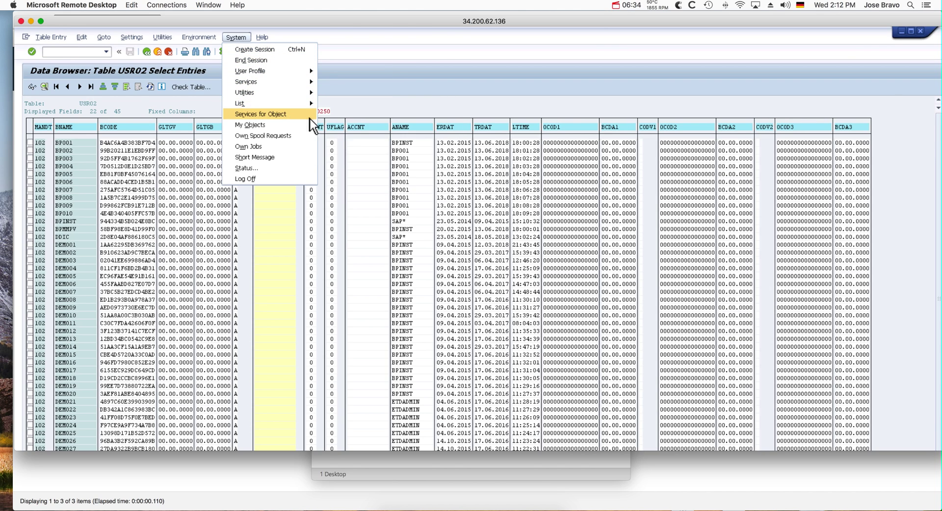
mouse_move(345, 122)
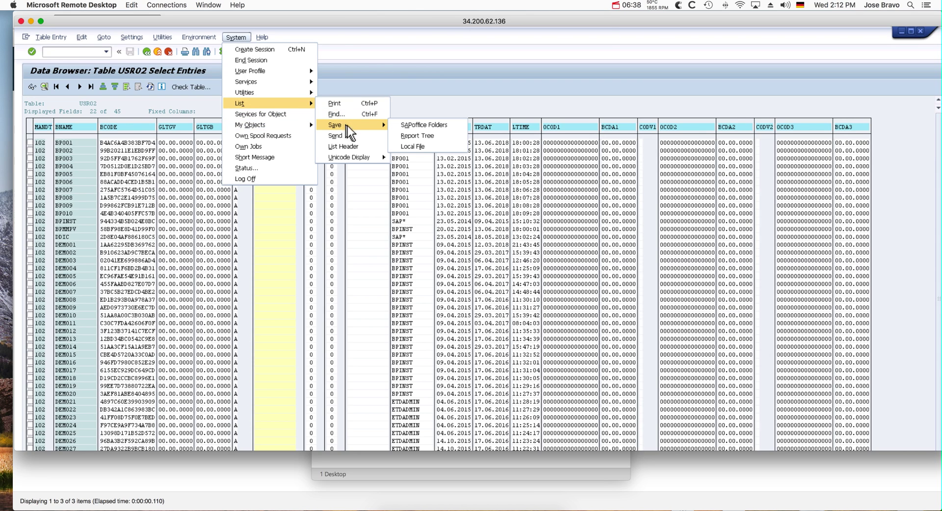
mouse_move(385, 126)
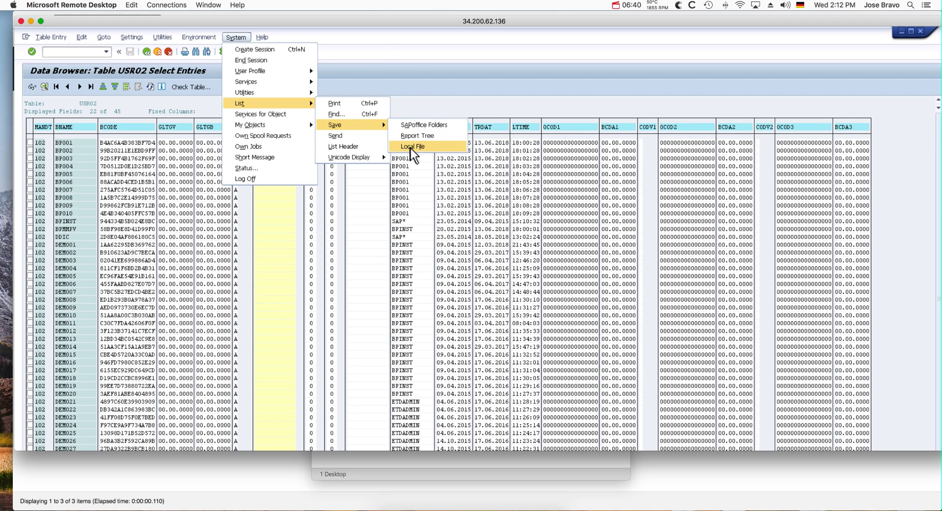
left_click(411, 148)
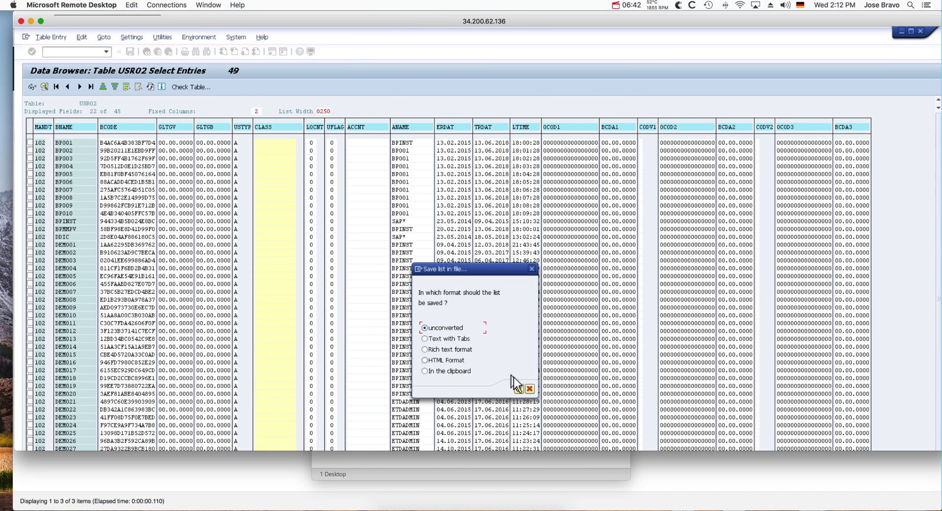
left_click(517, 390)
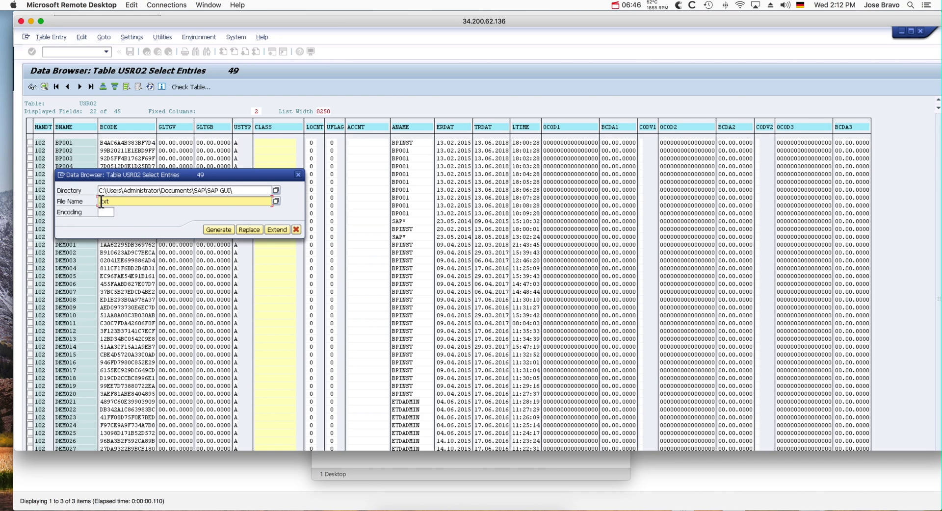
left_click(100, 202)
type("data.txt")
left_click(214, 231)
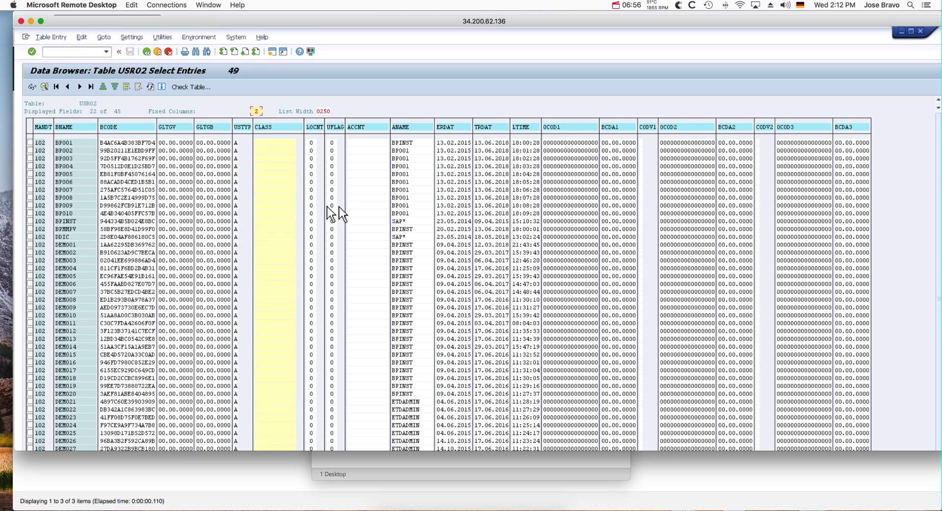
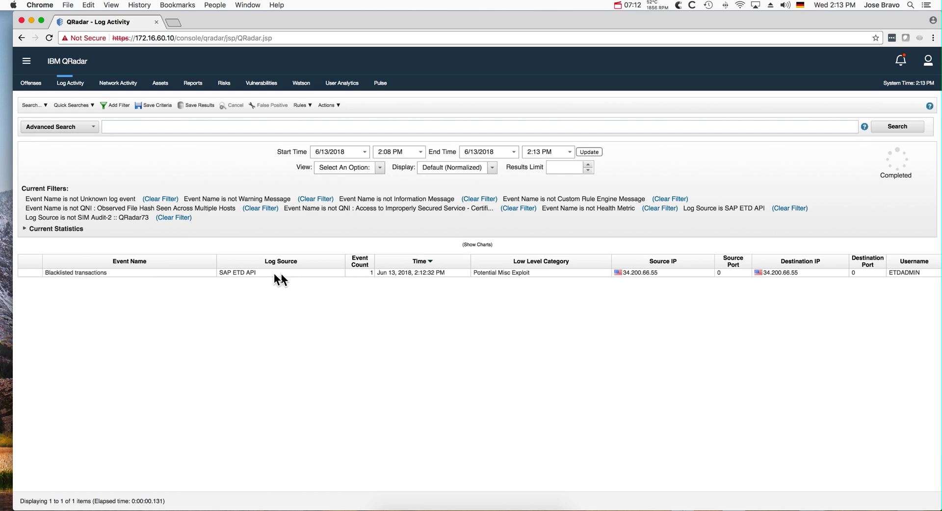
Switch to QRadar and inspect the details of the Blacklisted transactions events from 2:00:29, 2:06:30 and 2:12:32 PM.
left_click(131, 271)
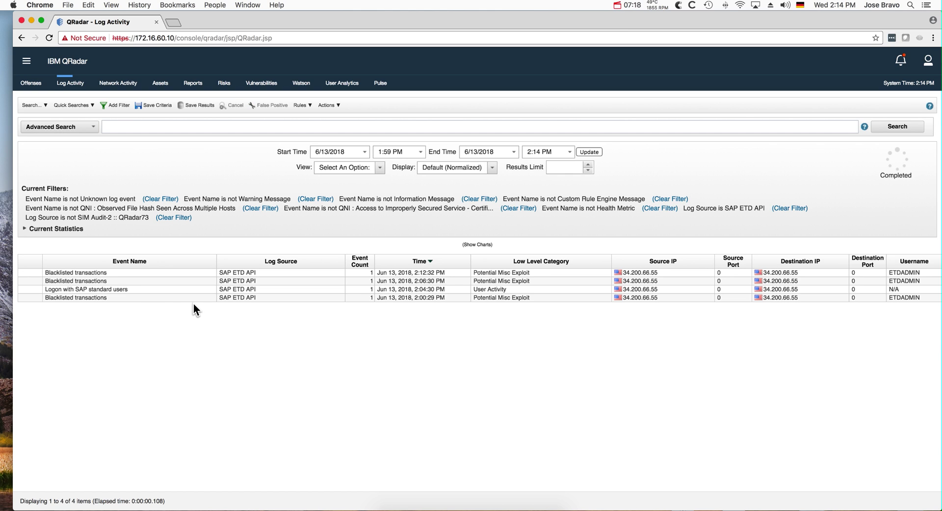
double_click(136, 298)
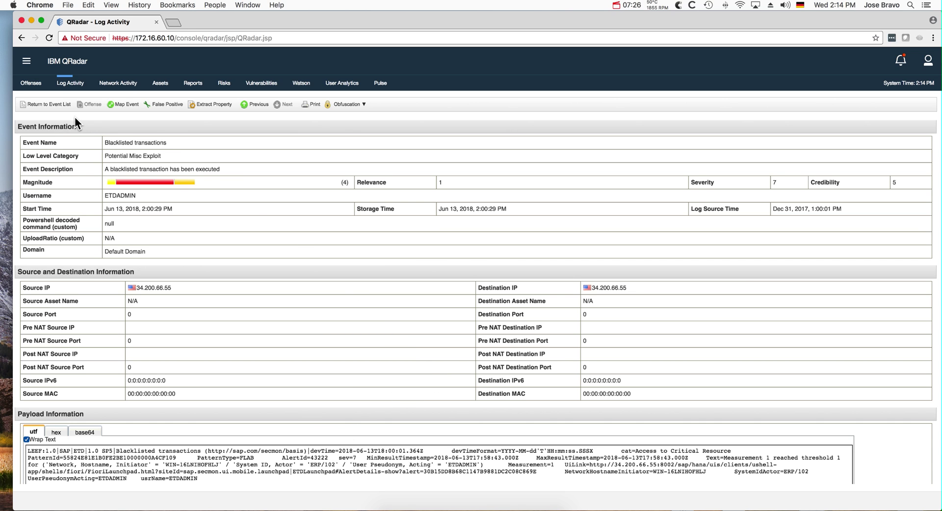
left_click(65, 104)
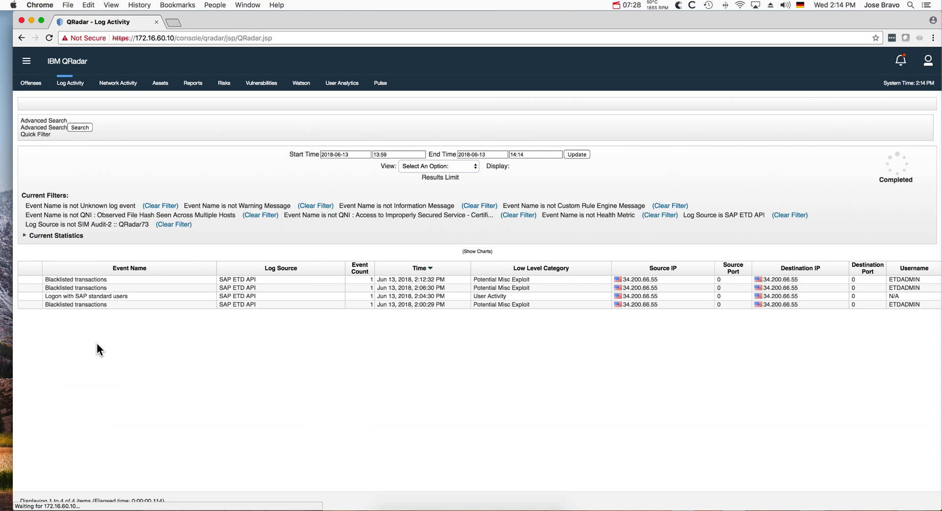
double_click(89, 281)
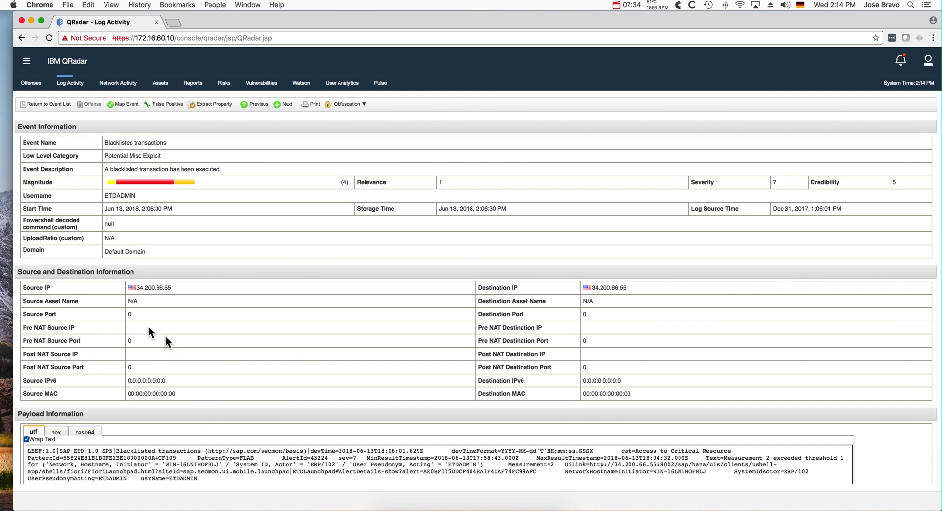
left_click(52, 102)
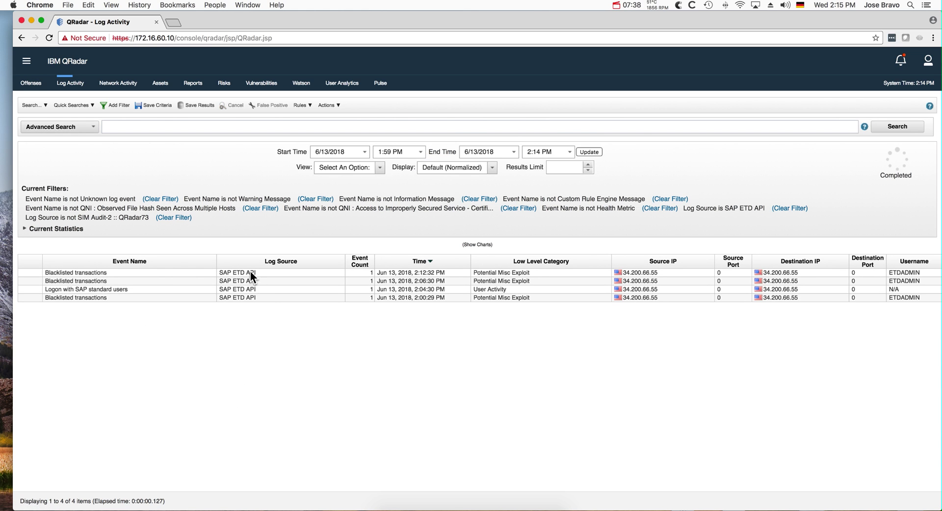
double_click(238, 273)
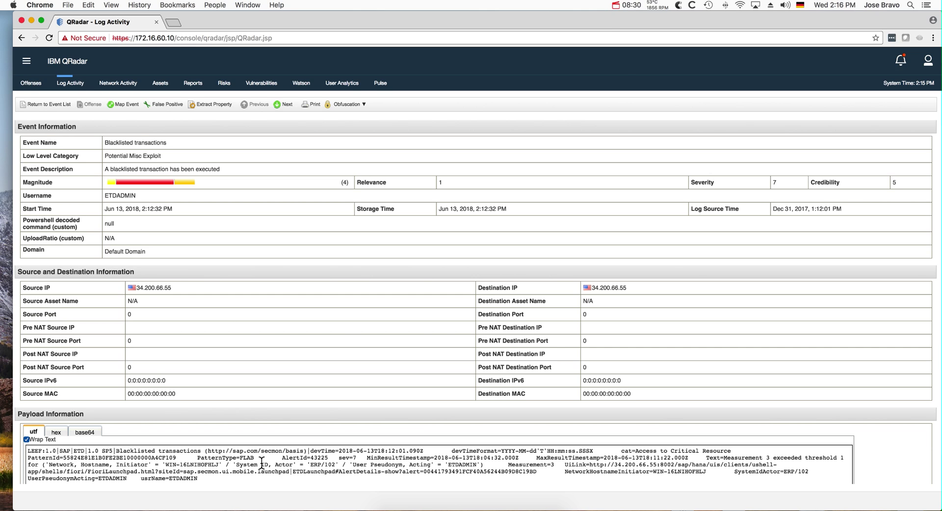
Switch back to the remote SAP session and open the ABAP Editor by running transaction /nse38.
key("super+Tab")
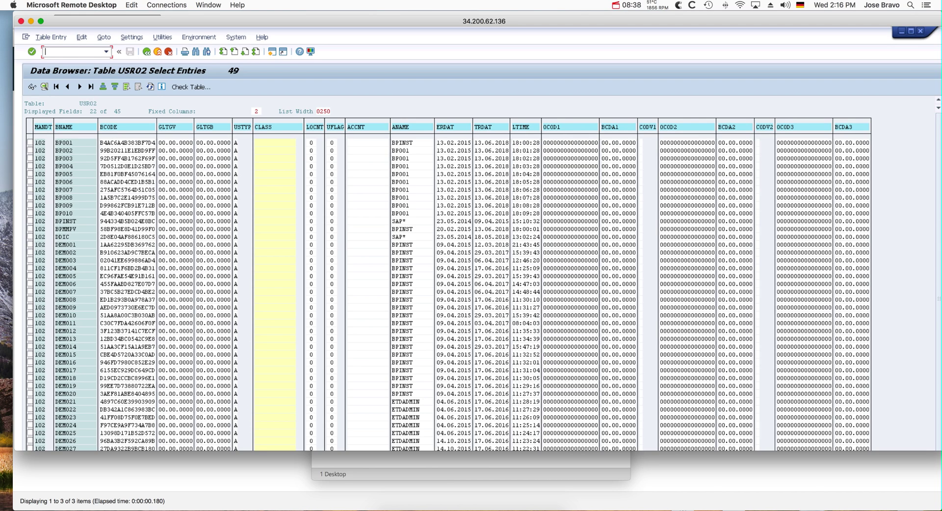
type("&")
key("BackSpace")
type("/nse38")
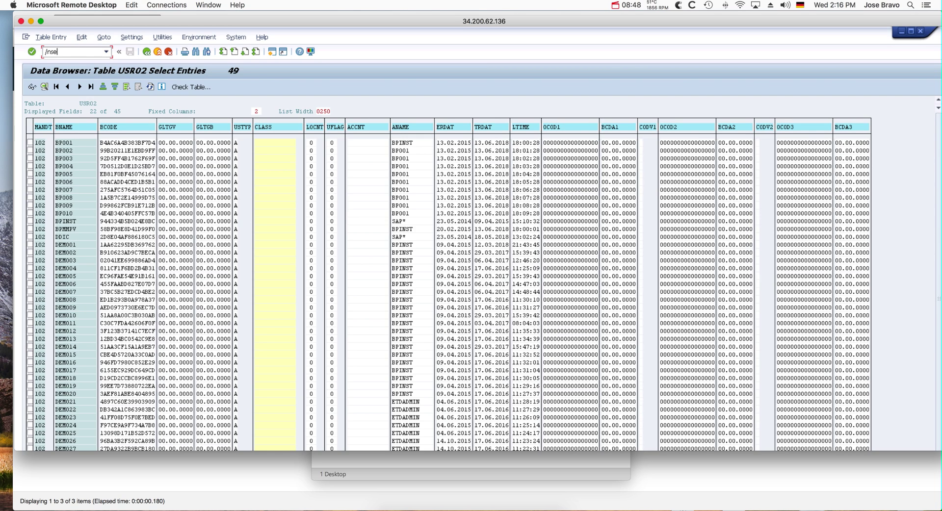
type("38")
key("Return")
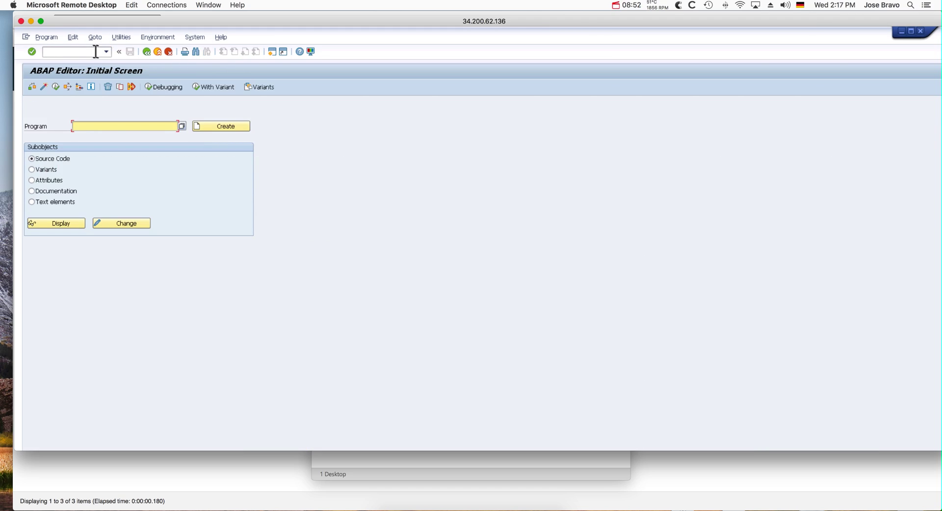
Display the source code of program Z_ETD_DEBUG_DEMO and set a breakpoint on the write statement at line 13.
type("Z")
left_click(89, 136)
left_click(48, 224)
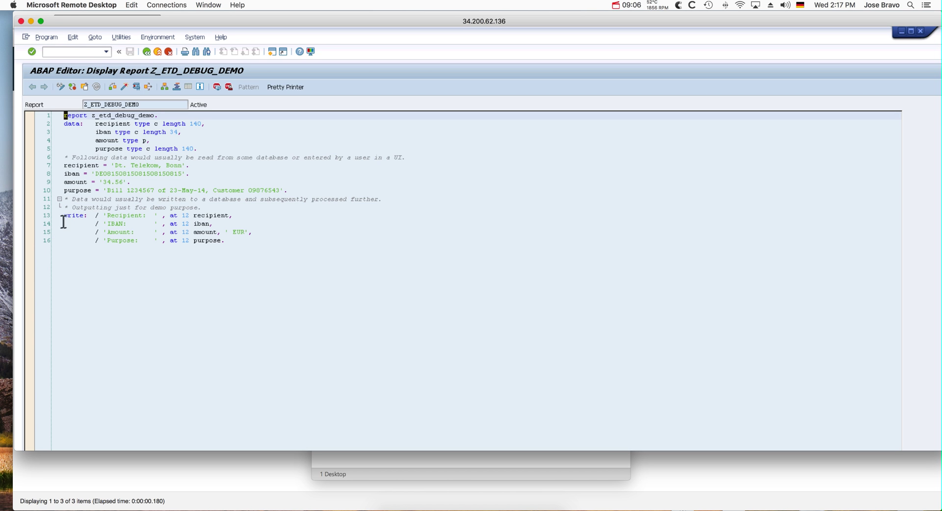
left_click(32, 216)
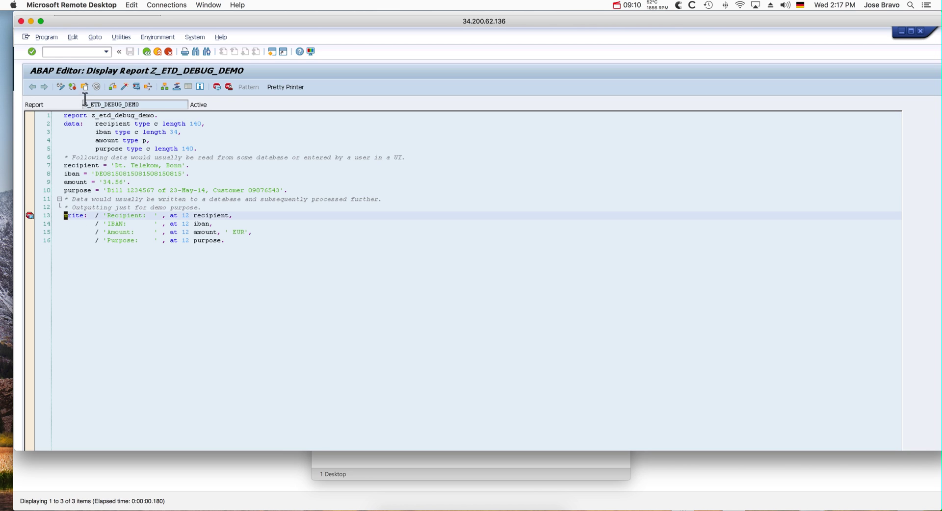
Run the report into the ABAP Debugger and show the program's global variables.
left_click(137, 88)
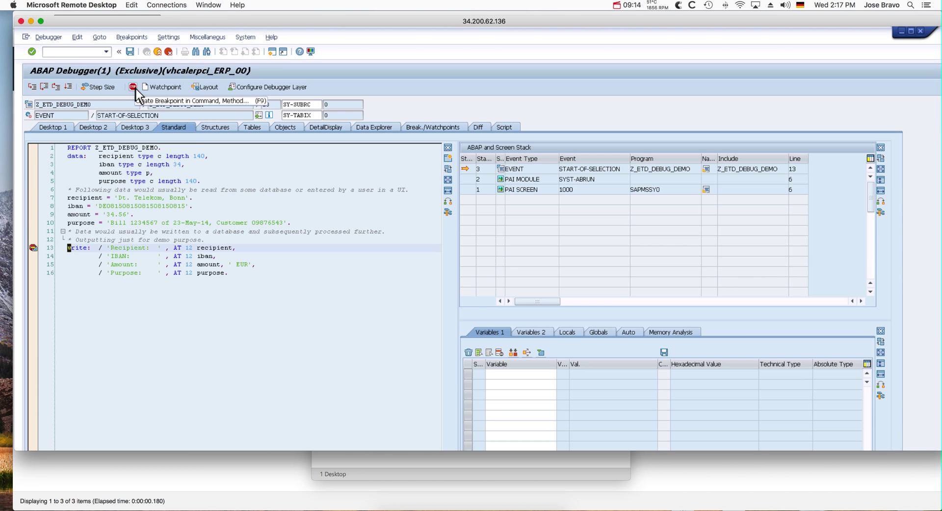
left_click(205, 247)
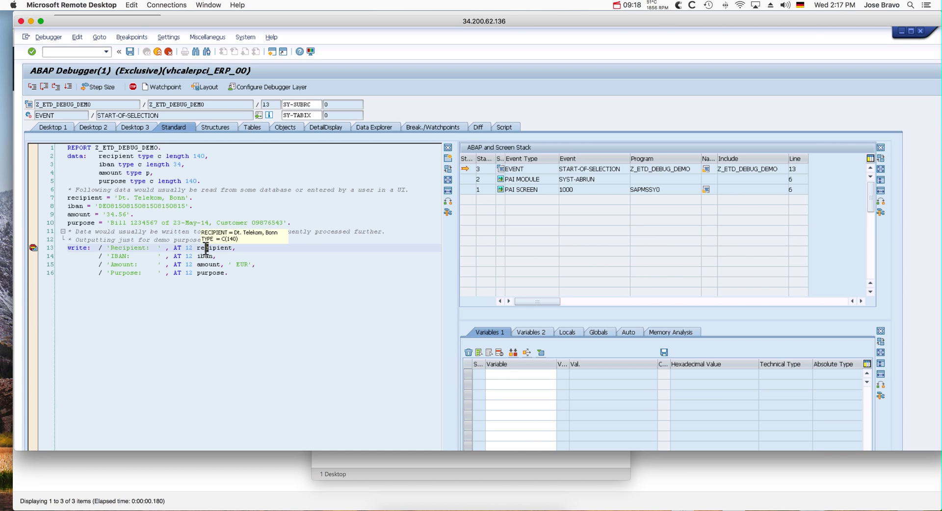
left_click(119, 247)
left_click(109, 248)
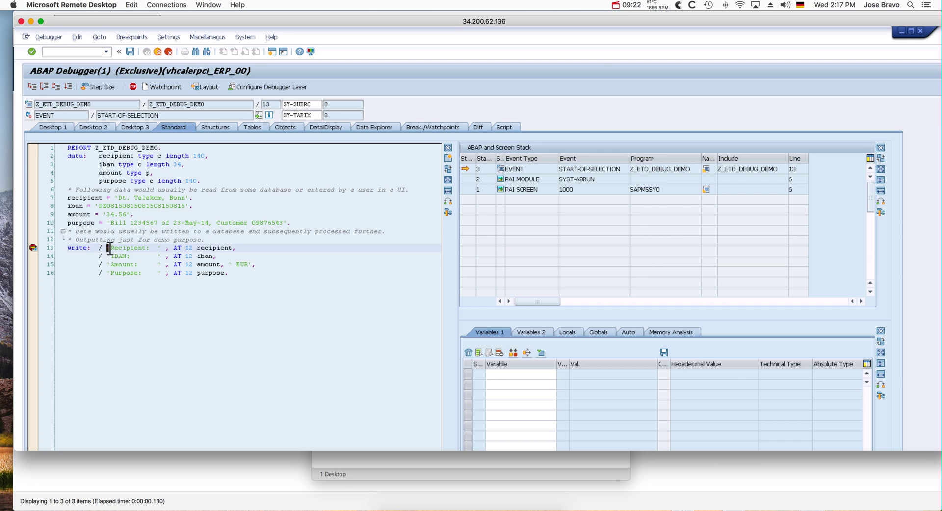
left_click(115, 256)
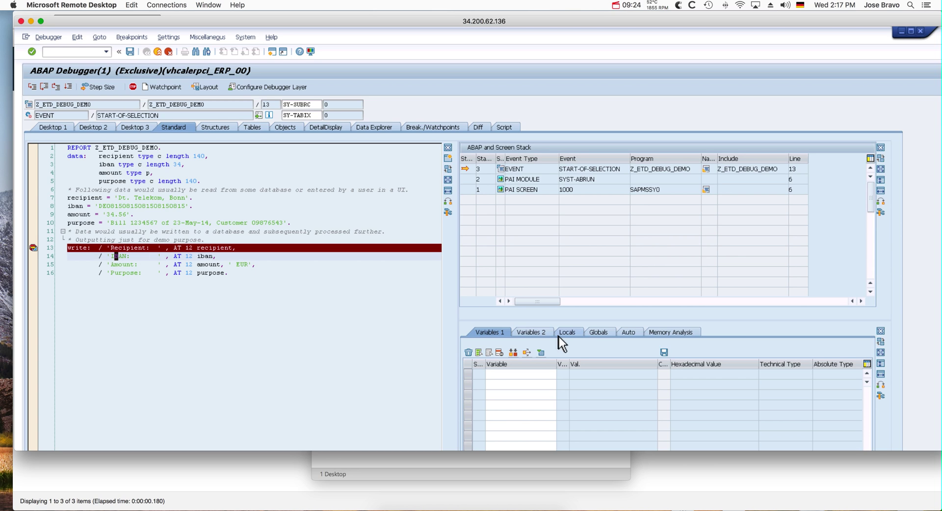
left_click(596, 332)
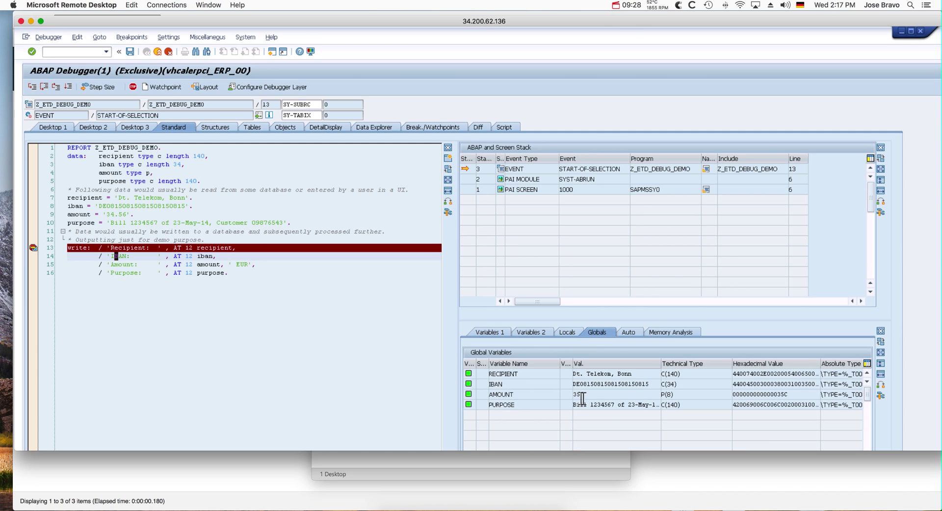